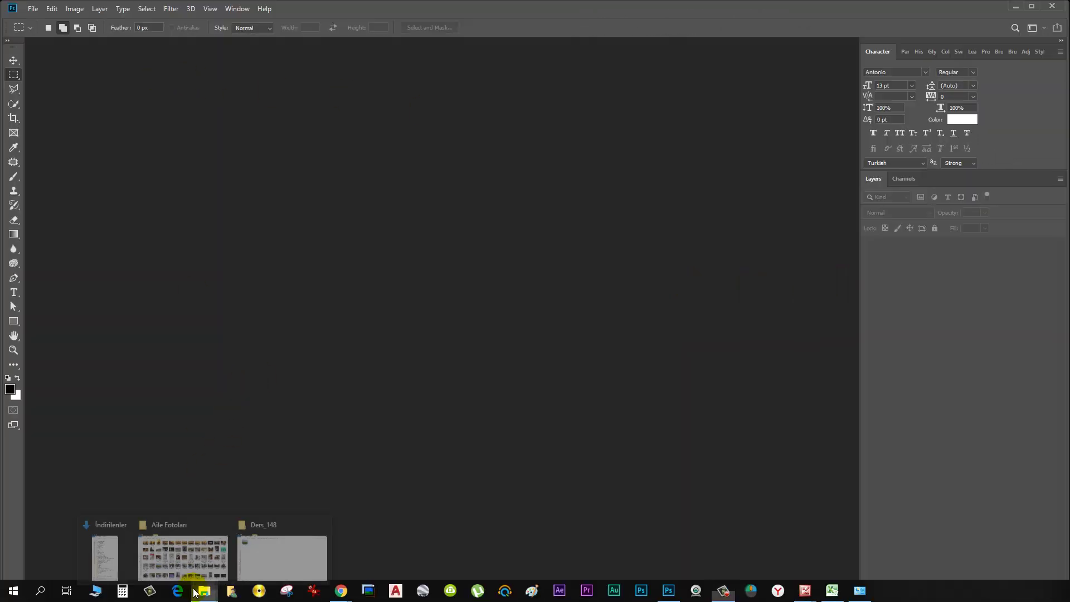
Open 638739B8.jpg from the Ders_148 folder by dragging it into Photoshop
left_click(282, 554)
left_click_drag(551, 184, 342, 223)
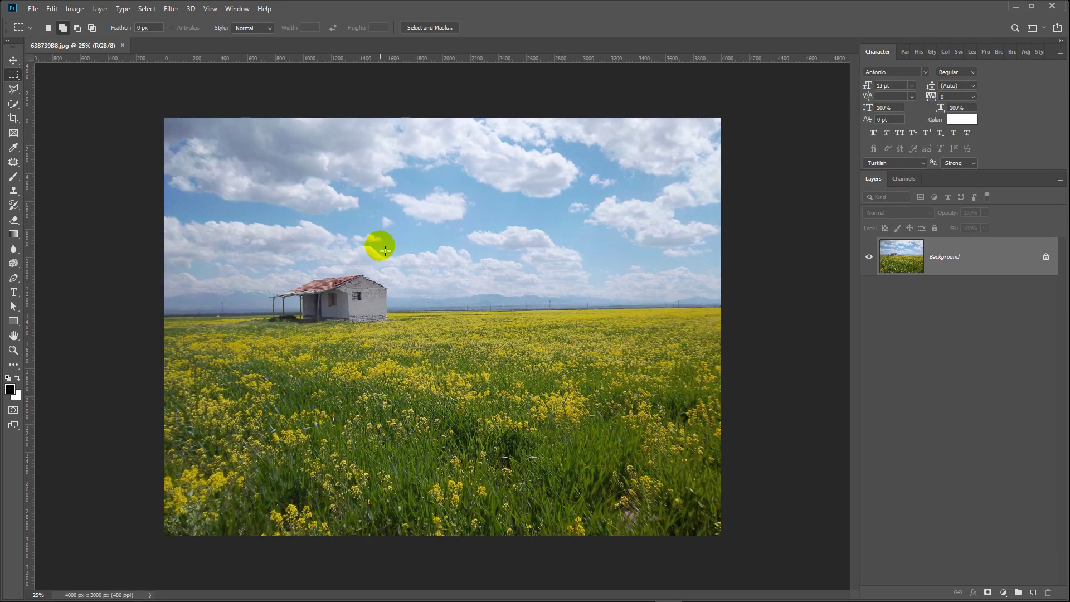
Zoom in and out on the landscape photo, then show the File menu commands
scroll(383, 255, "up", 1)
scroll(312, 287, "up", 1)
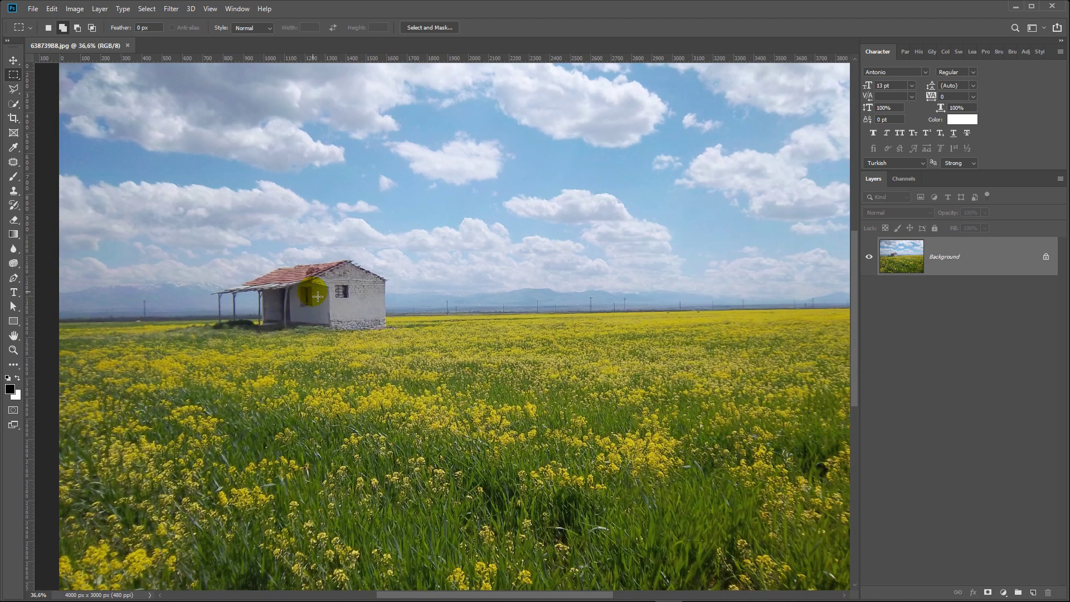
scroll(316, 294, "down", 1)
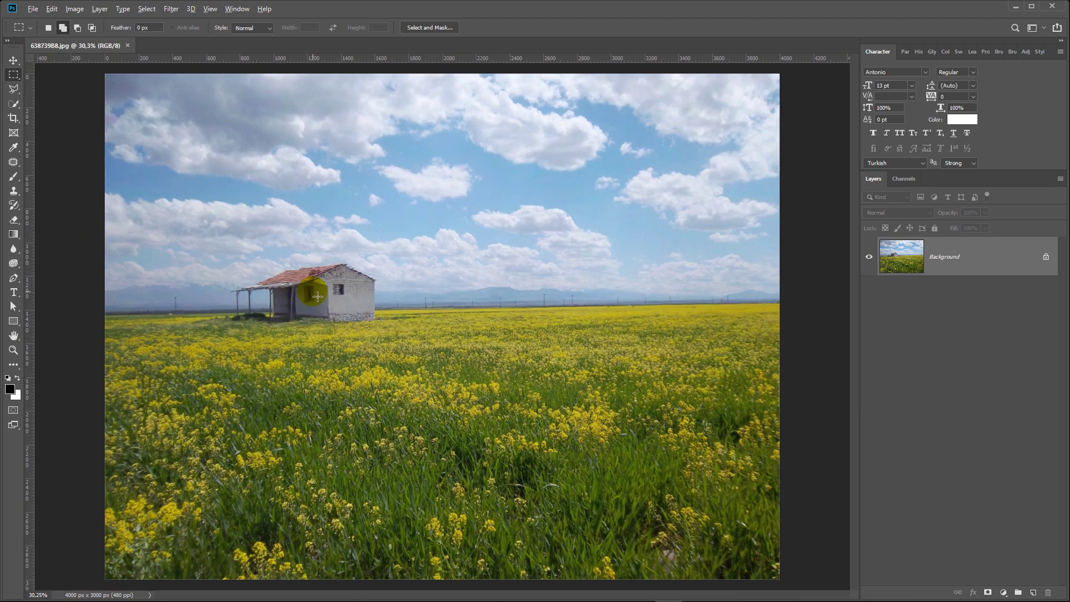
scroll(318, 296, "down", 1)
scroll(311, 287, "up", 1)
left_click(32, 8)
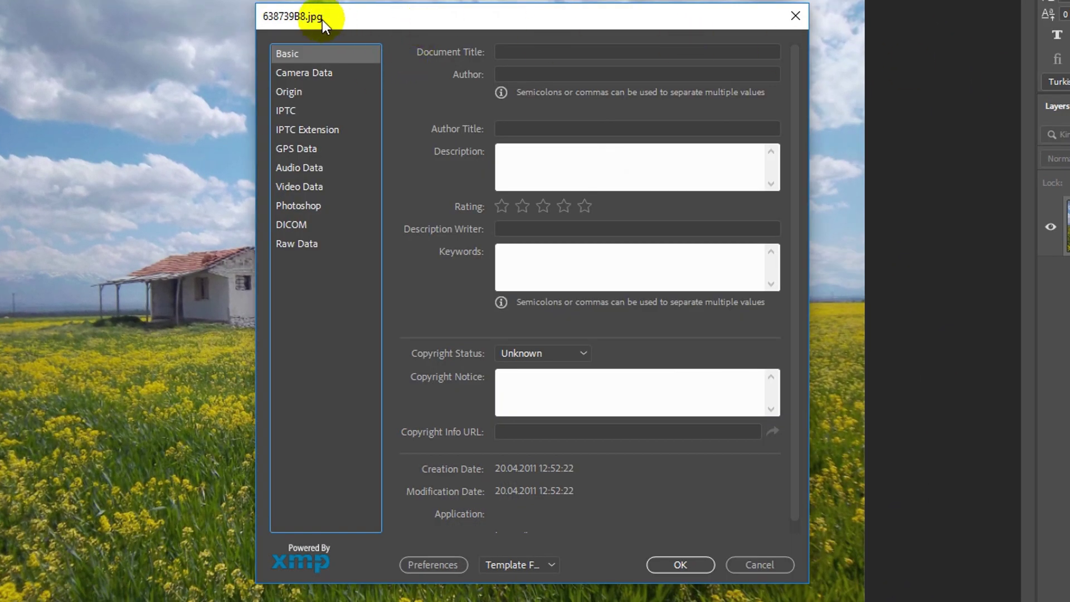
Check the empty Basic fields: Document Title, Author, Author Title, Description, Description Writer, Keywords
left_click(503, 52)
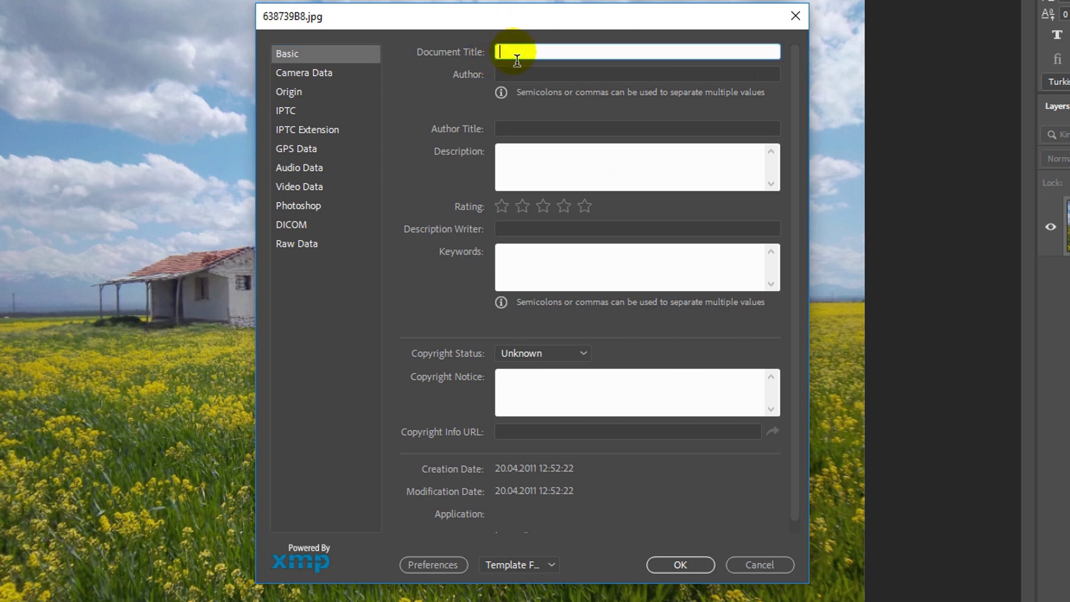
left_click(549, 72)
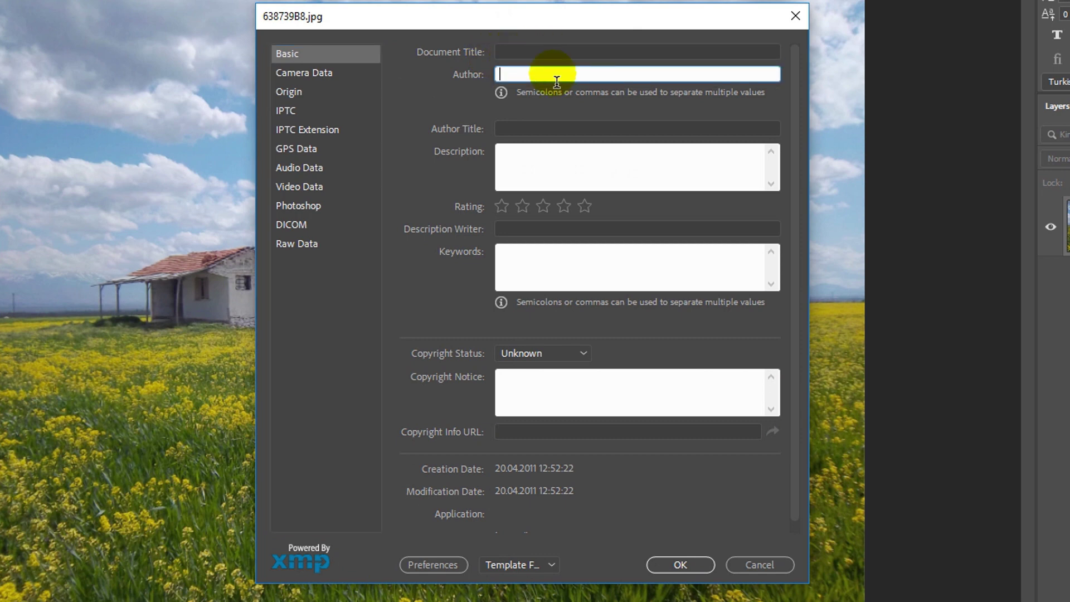
left_click(507, 132)
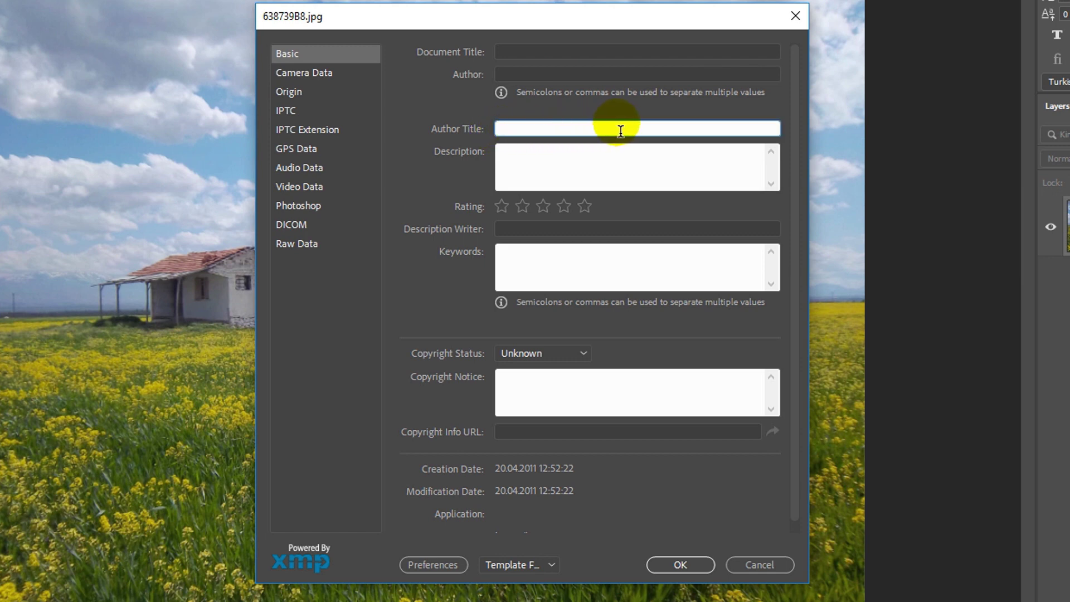
left_click(612, 170)
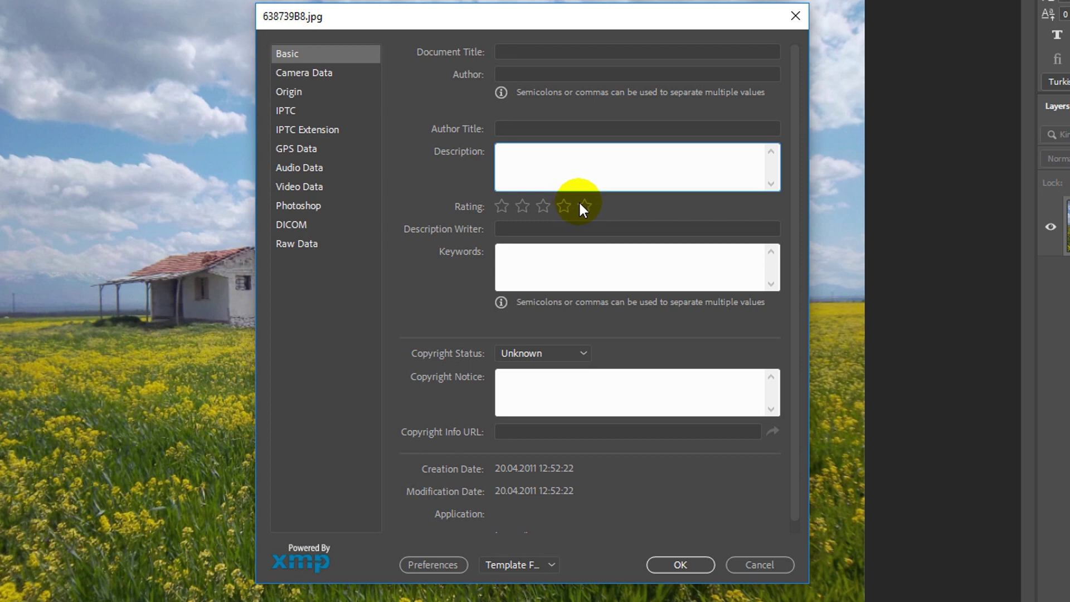
left_click(544, 229)
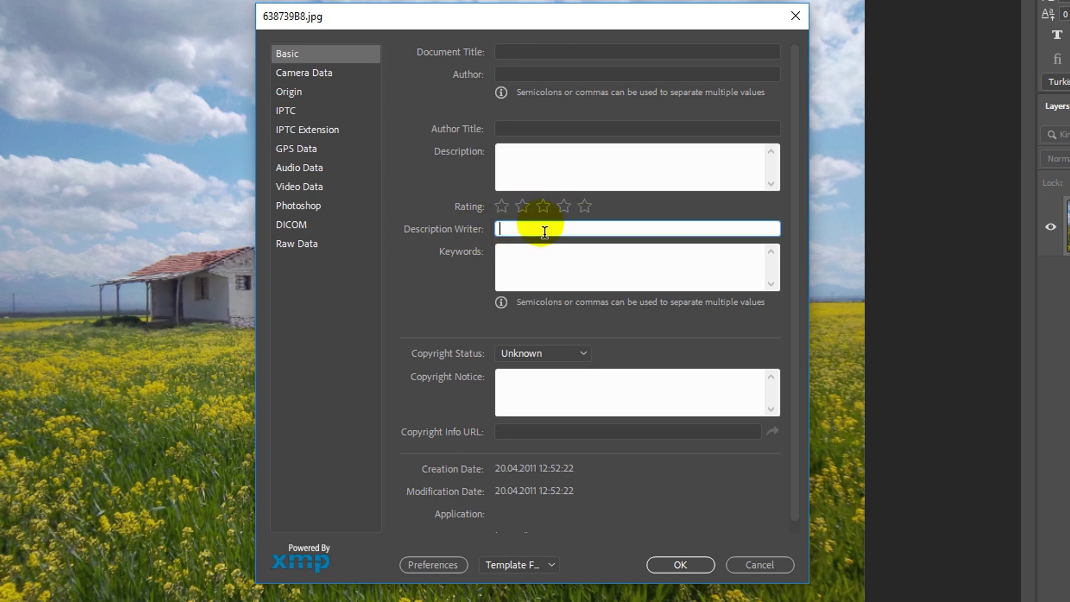
left_click(516, 272)
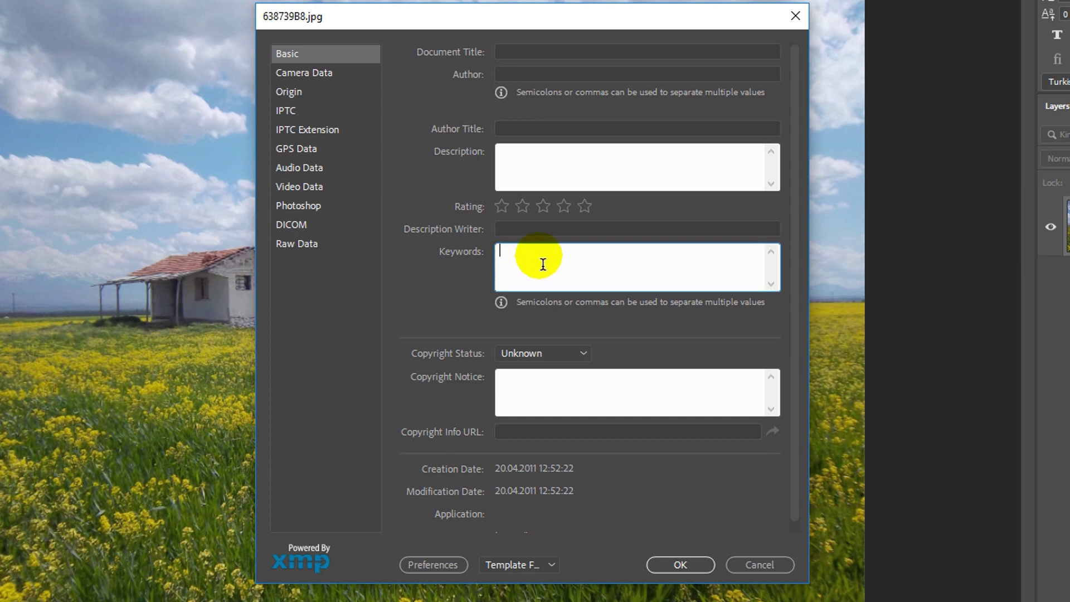
Leave Copyright Status as Unknown and view the Camera Data (Kodak EasyShare M550, ISO 64)
scroll(717, 375, "down", 1)
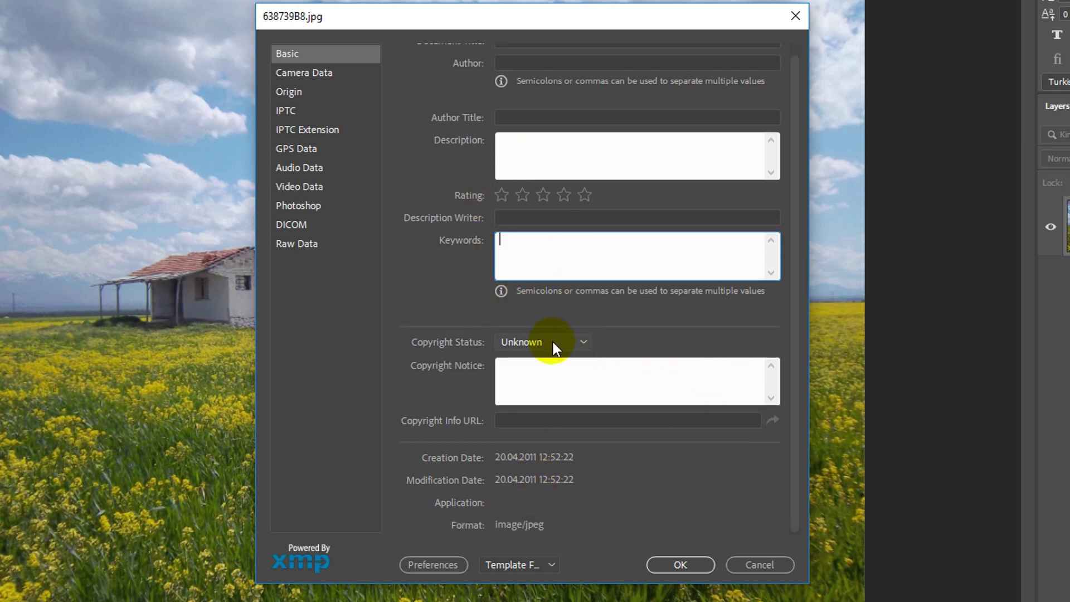
left_click(572, 339)
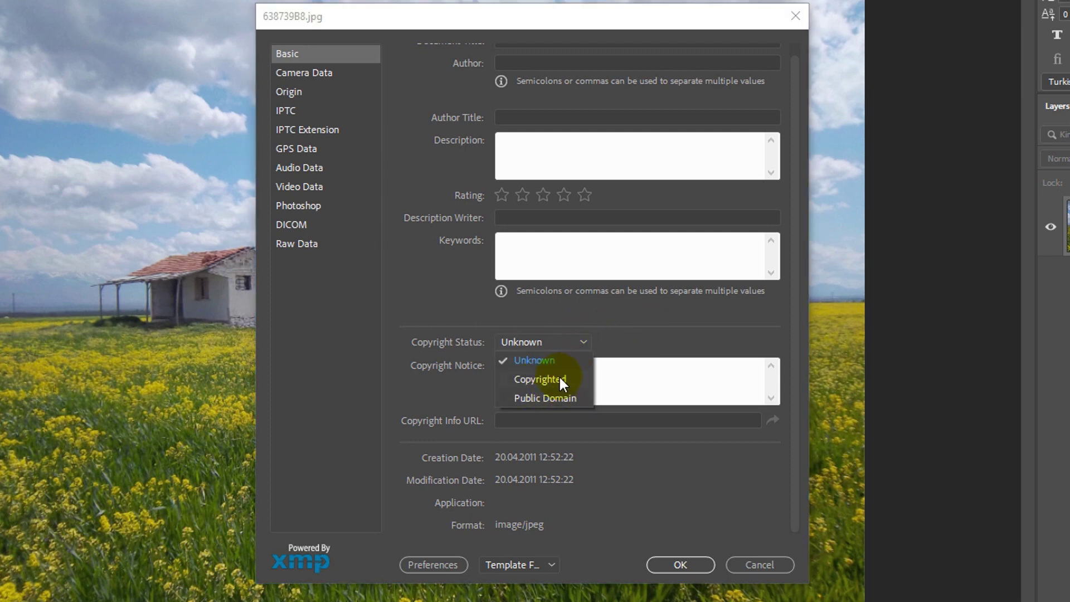
left_click(627, 333)
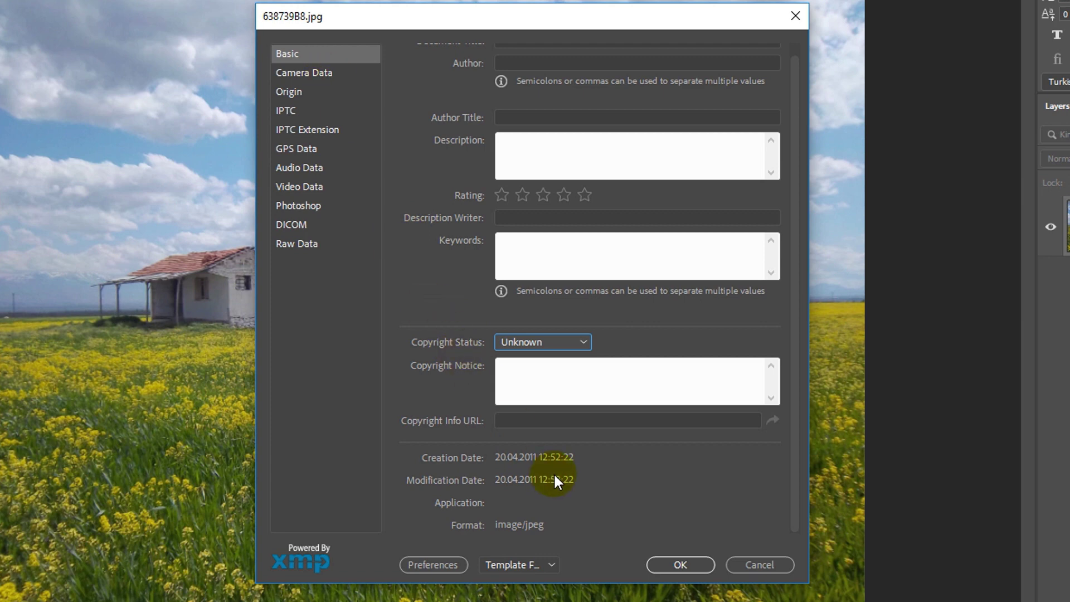
left_click(323, 69)
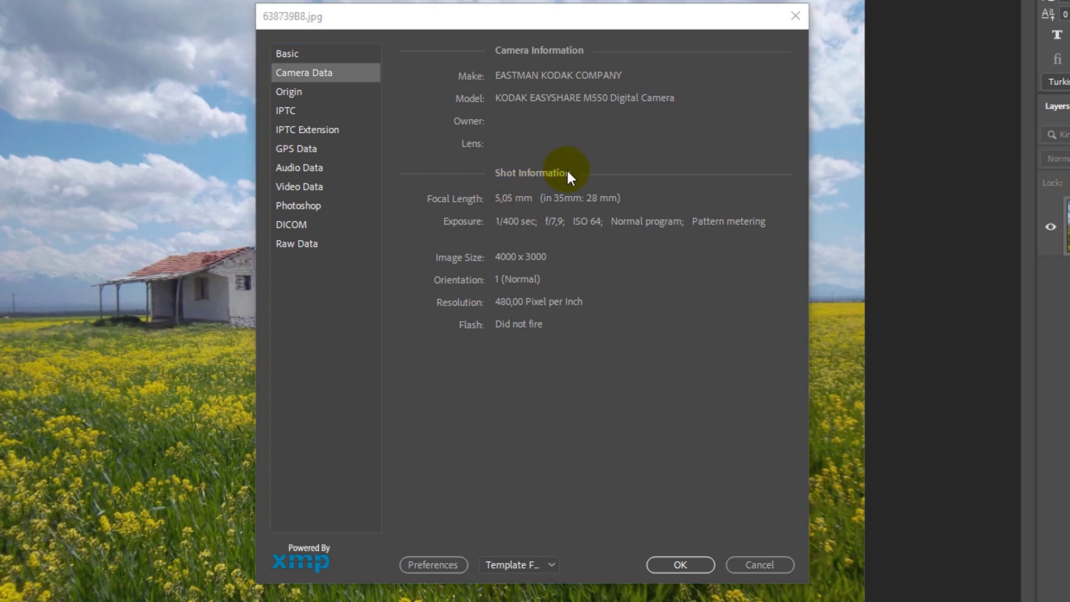
left_click(299, 93)
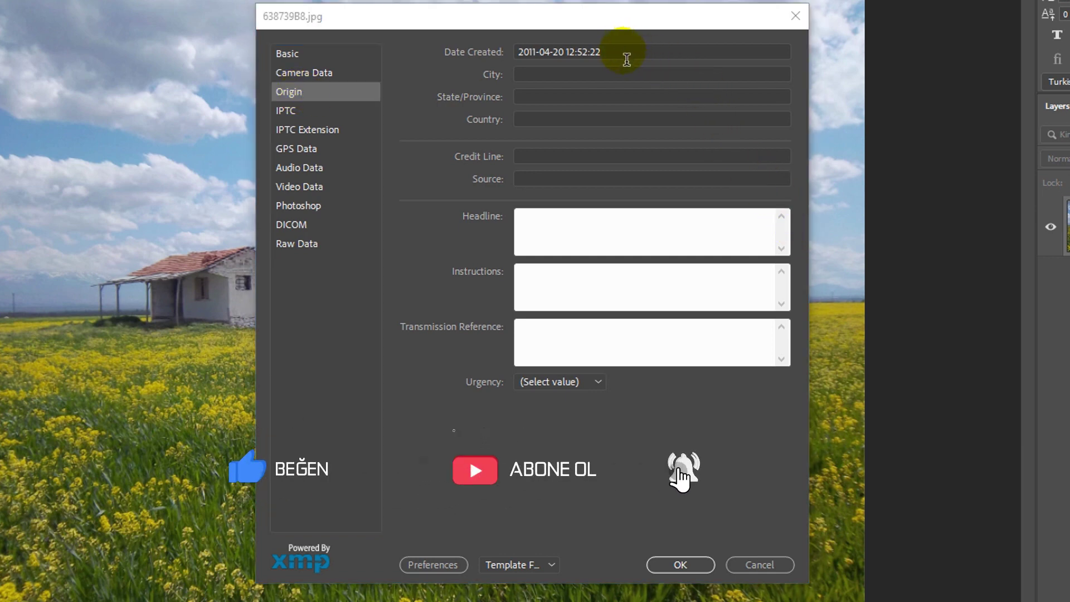
left_click_drag(627, 52, 521, 52)
left_click(552, 75)
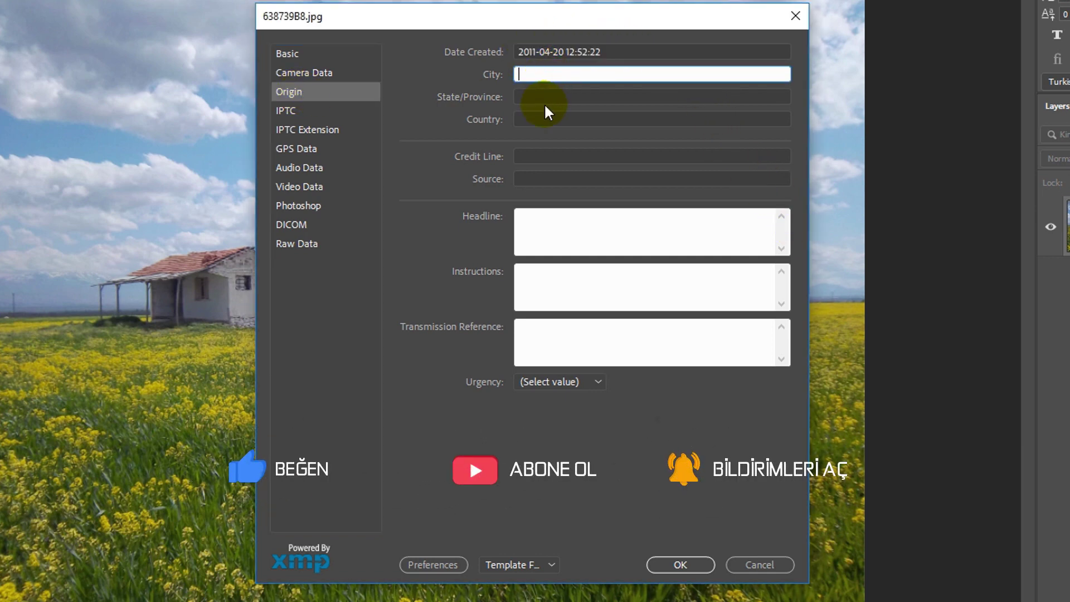
left_click(543, 100)
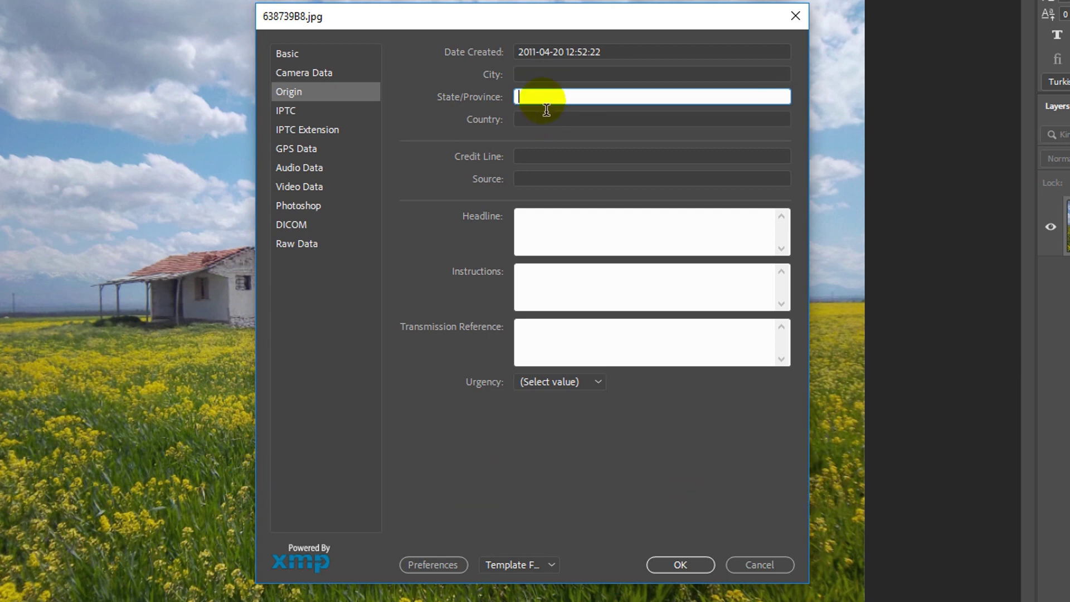
left_click(552, 77)
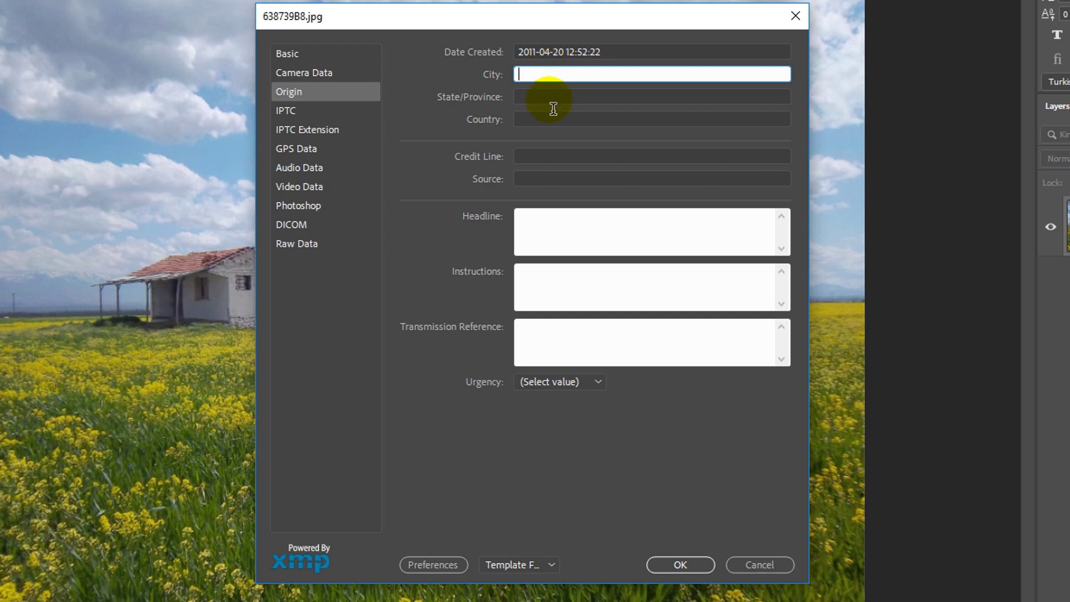
left_click(555, 98)
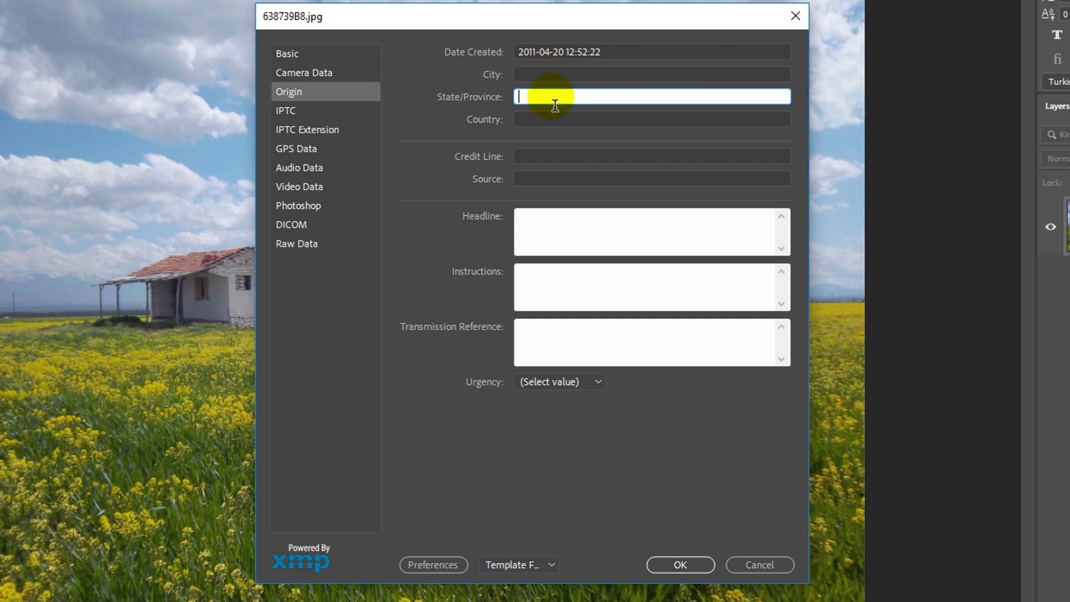
left_click(557, 120)
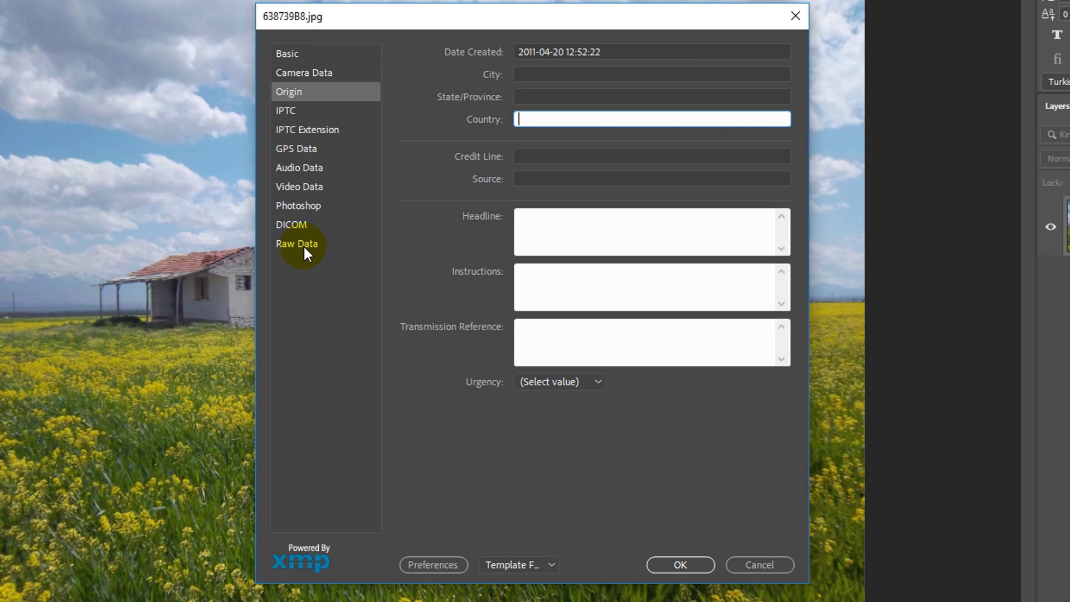
left_click(299, 56)
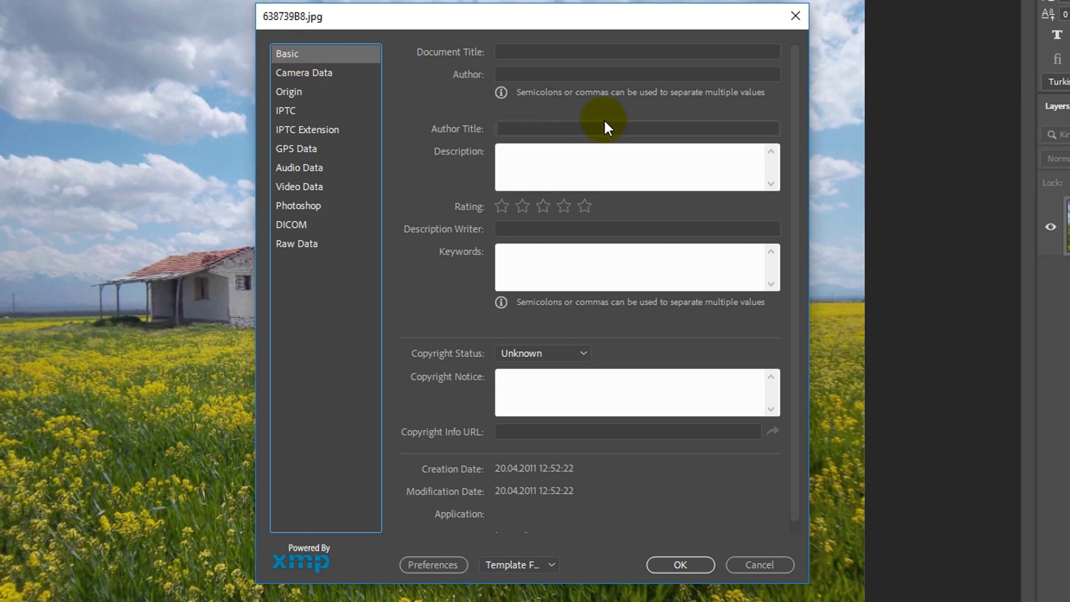
Return to Origin and check the Headline, Instructions and Transmission Reference fields
left_click(327, 79)
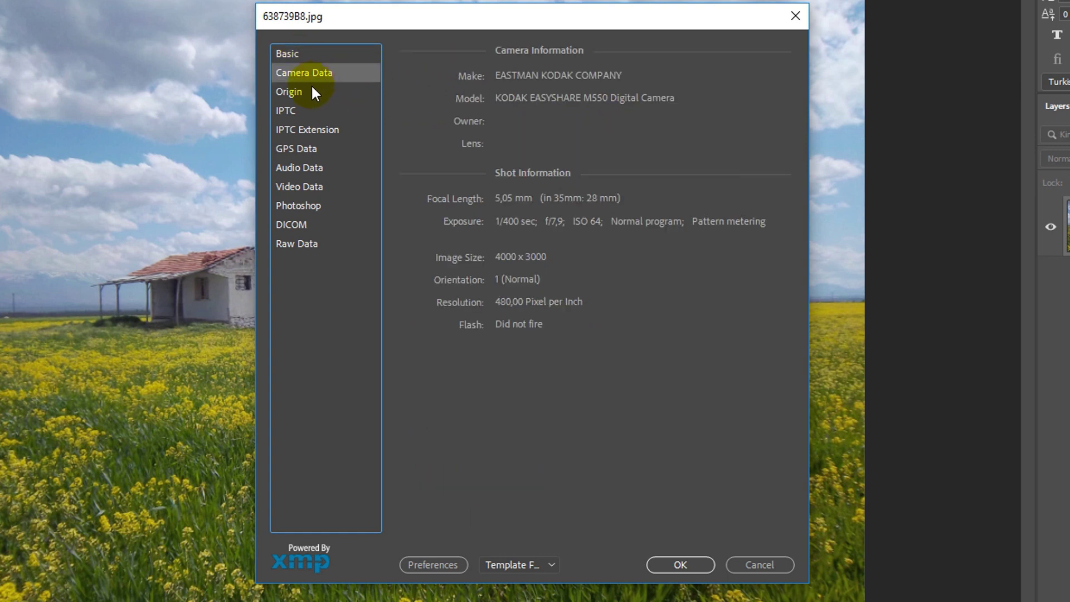
left_click(291, 95)
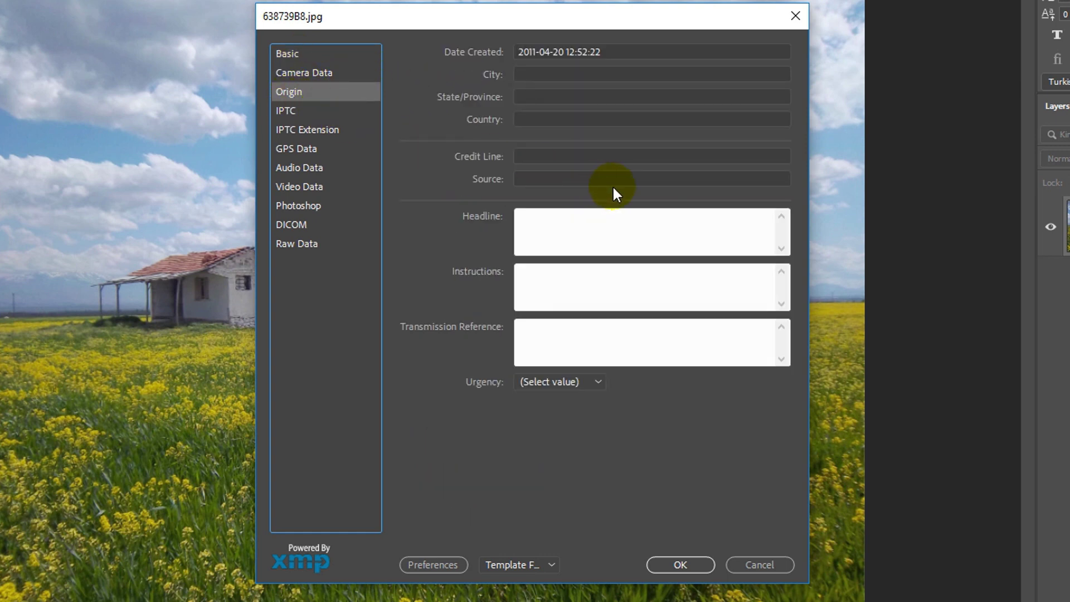
left_click(569, 248)
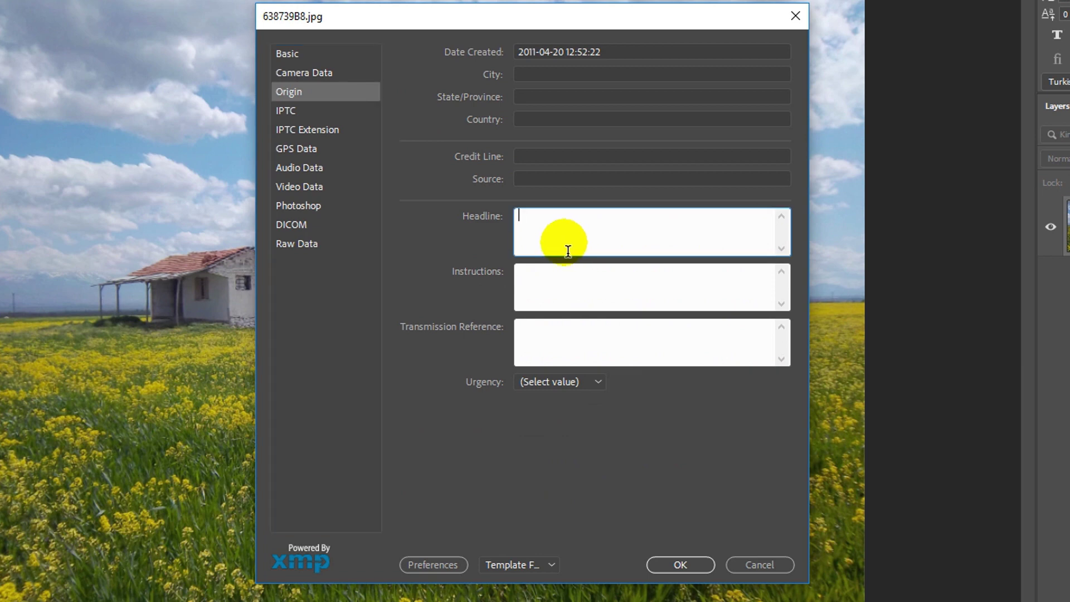
left_click(578, 303)
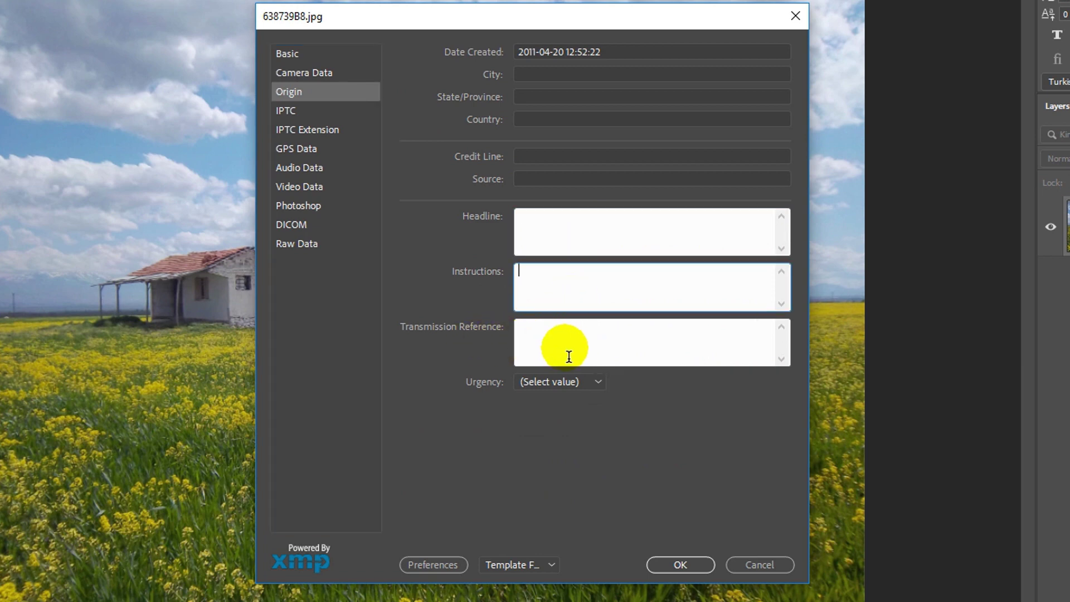
left_click(569, 357)
Check the Source, Credit Line and Country fields, then switch to IPTC Core
left_click(538, 187)
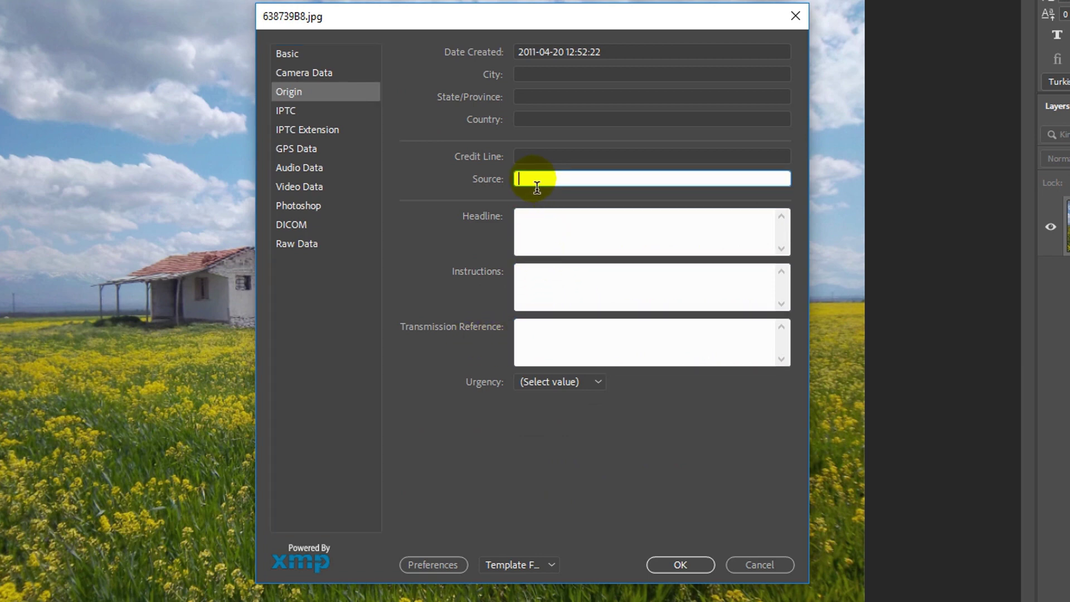
left_click(534, 157)
left_click(515, 119)
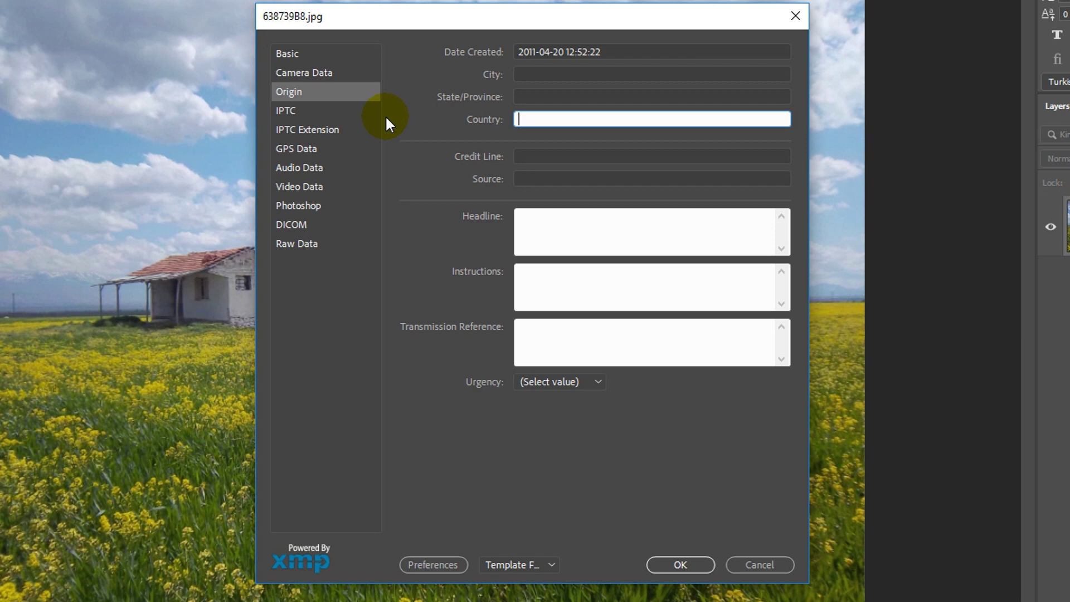
left_click(334, 111)
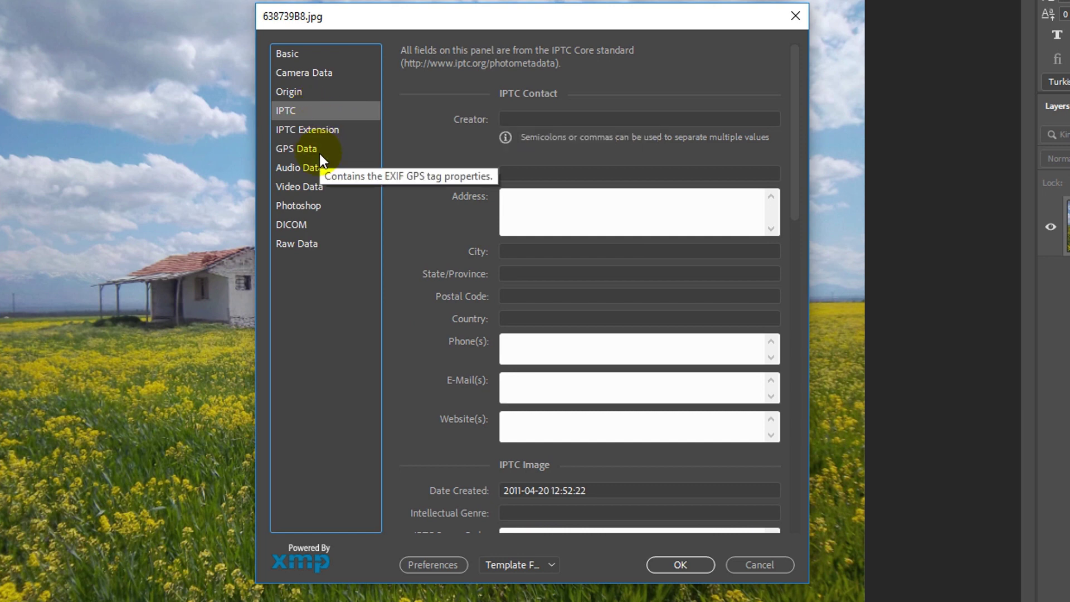
Browse IPTC Extension, GPS Data and IPTC pages, ending on Audio Data (Creation Date 20.04.2011 12:52:22)
left_click(337, 132)
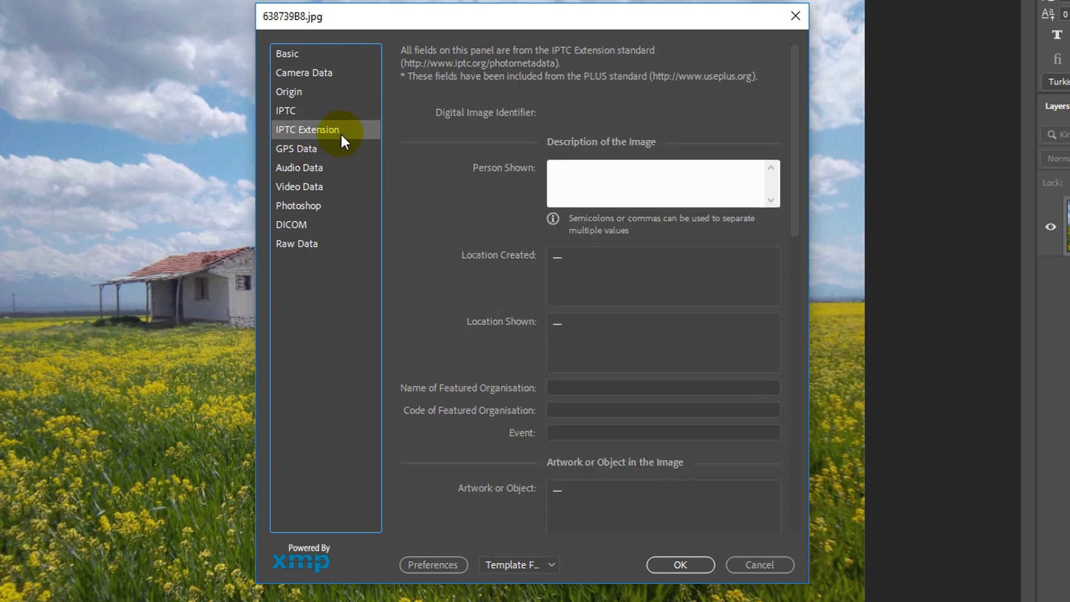
left_click(330, 151)
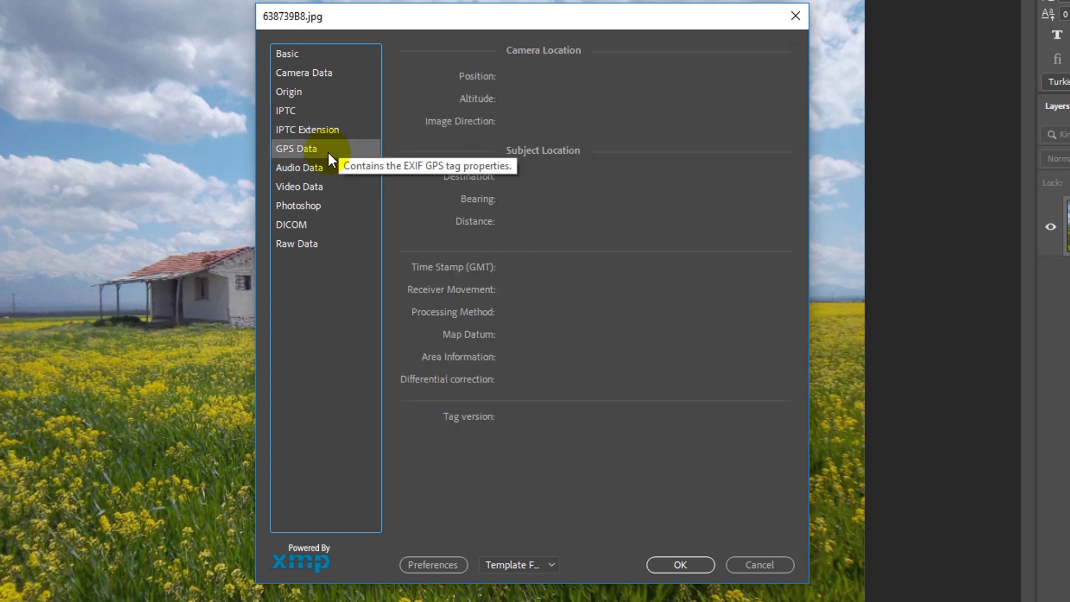
left_click(333, 129)
left_click(326, 111)
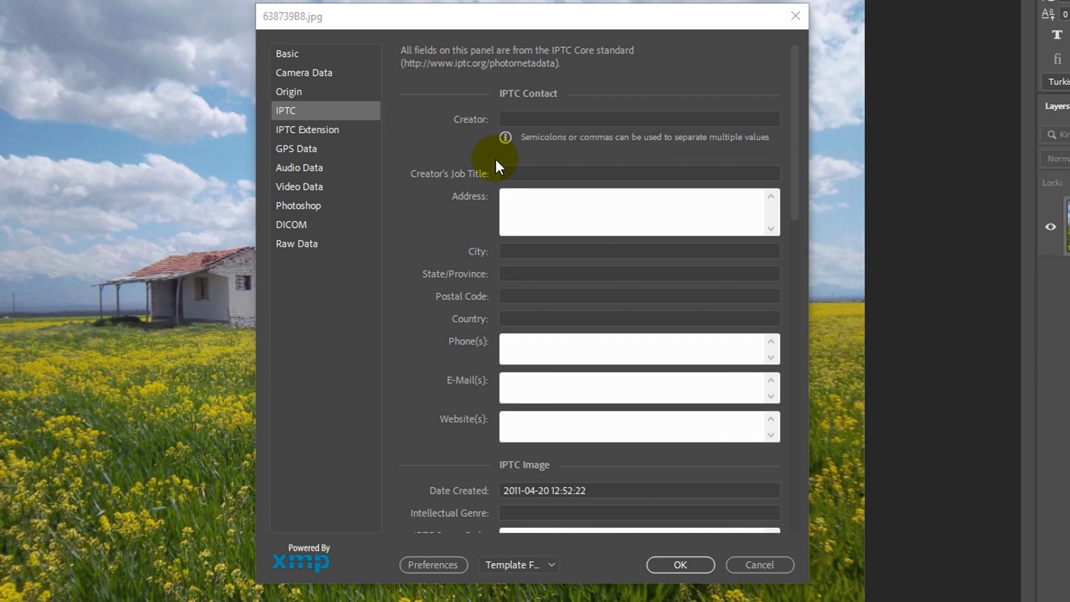
left_click(323, 134)
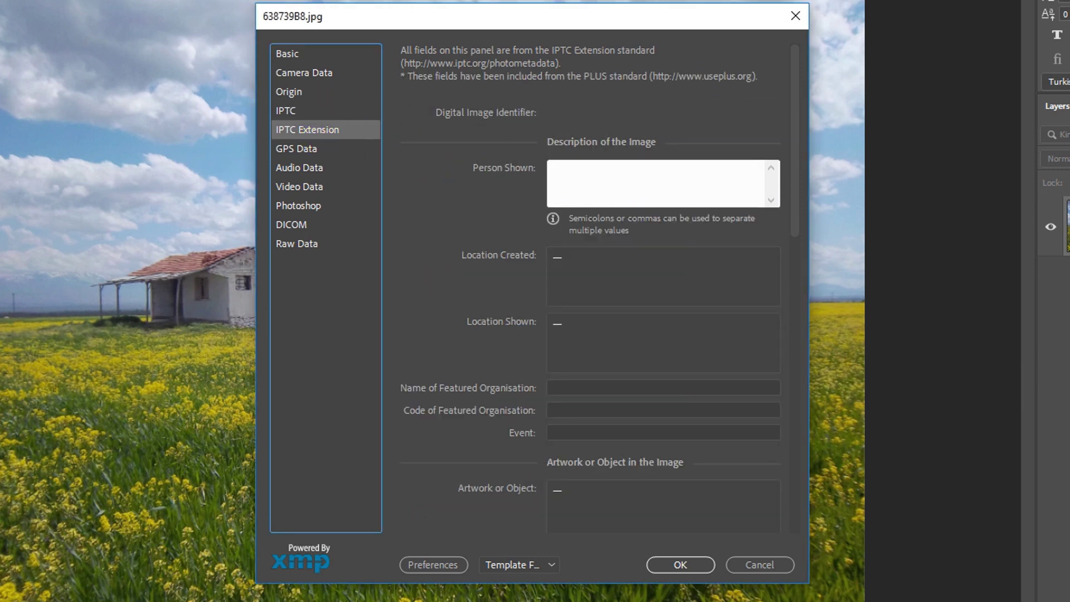
left_click(310, 153)
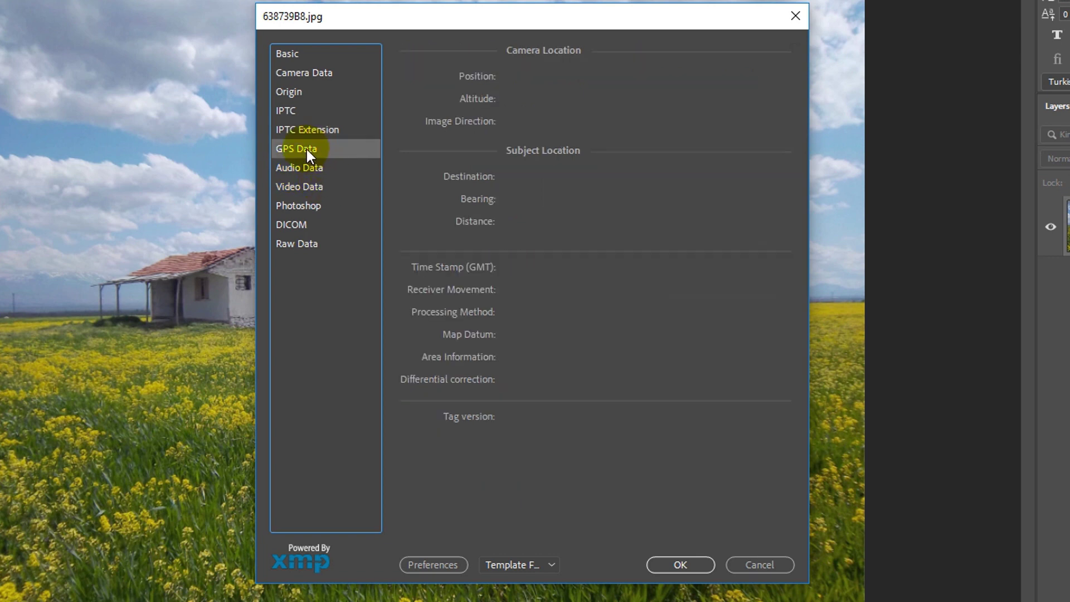
left_click(200, 259)
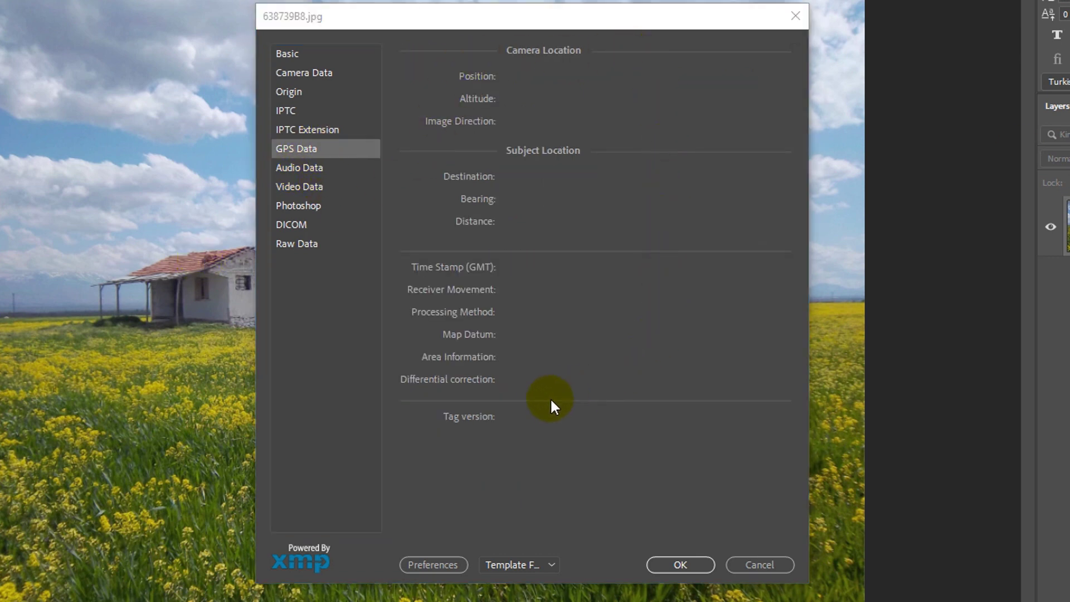
left_click(326, 165)
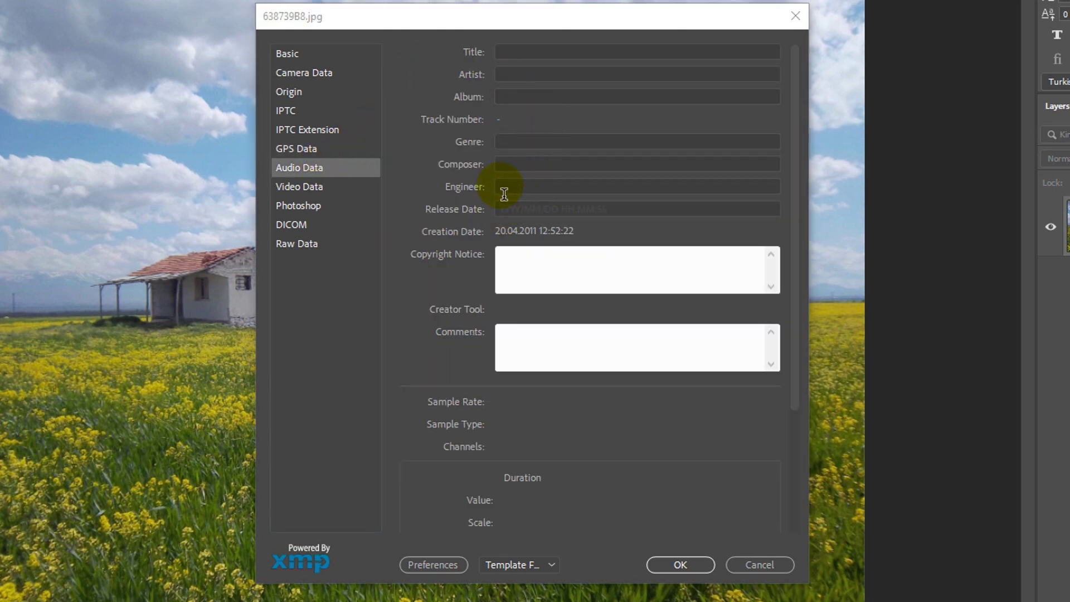
Check the Artist and Album fields, then view Video Data, Photoshop History and DICOM pages
left_click(536, 74)
left_click(542, 99)
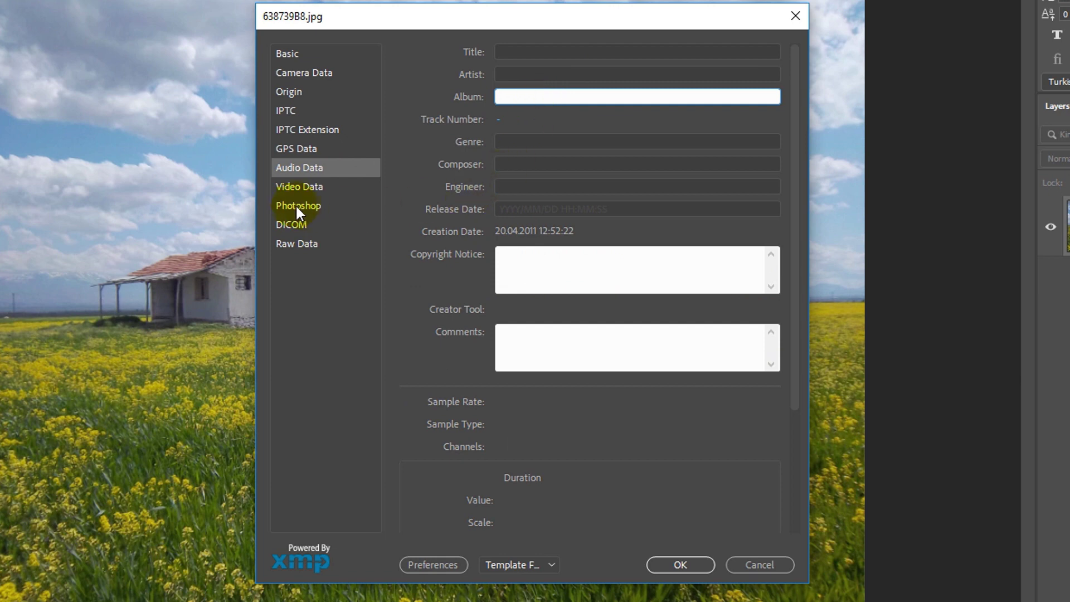
left_click(306, 186)
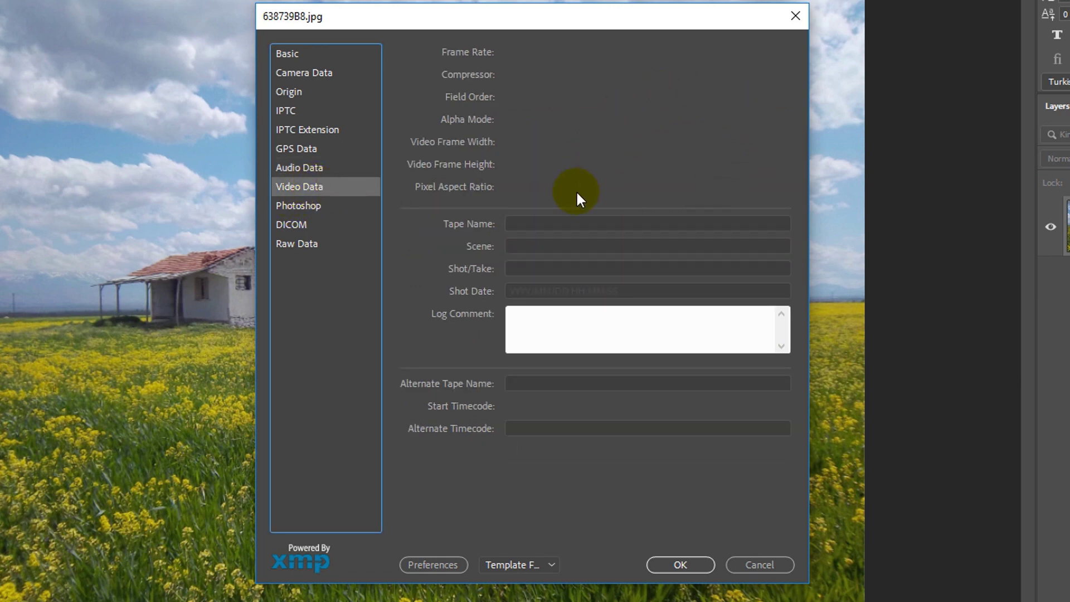
left_click(321, 211)
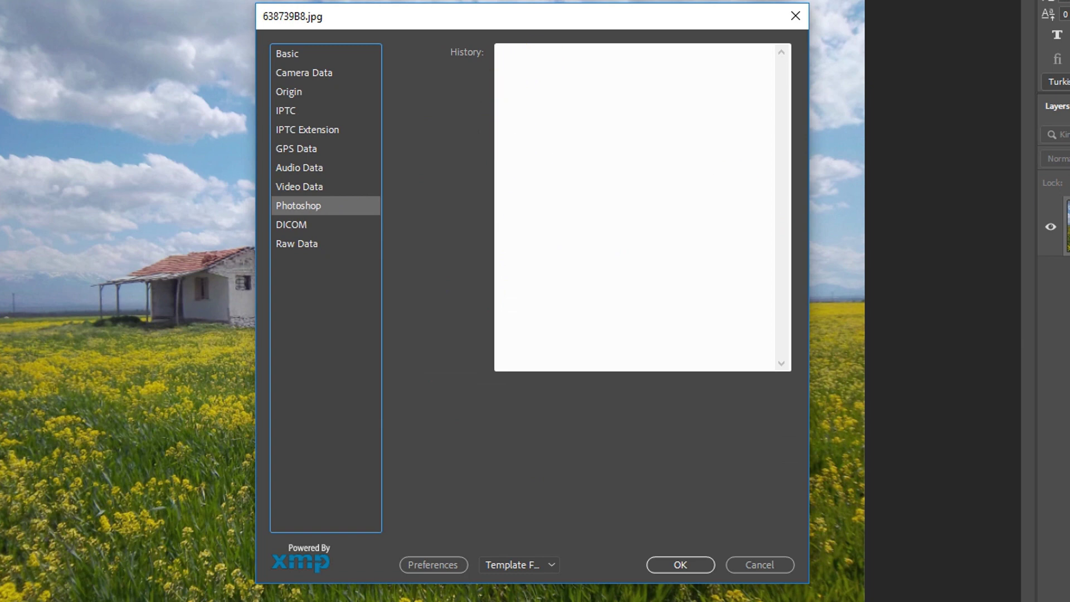
left_click(486, 68)
left_click(309, 223)
left_click(315, 210)
Check the empty DICOM Patient Name, Patient ID and Referring Physician fields
left_click(335, 225)
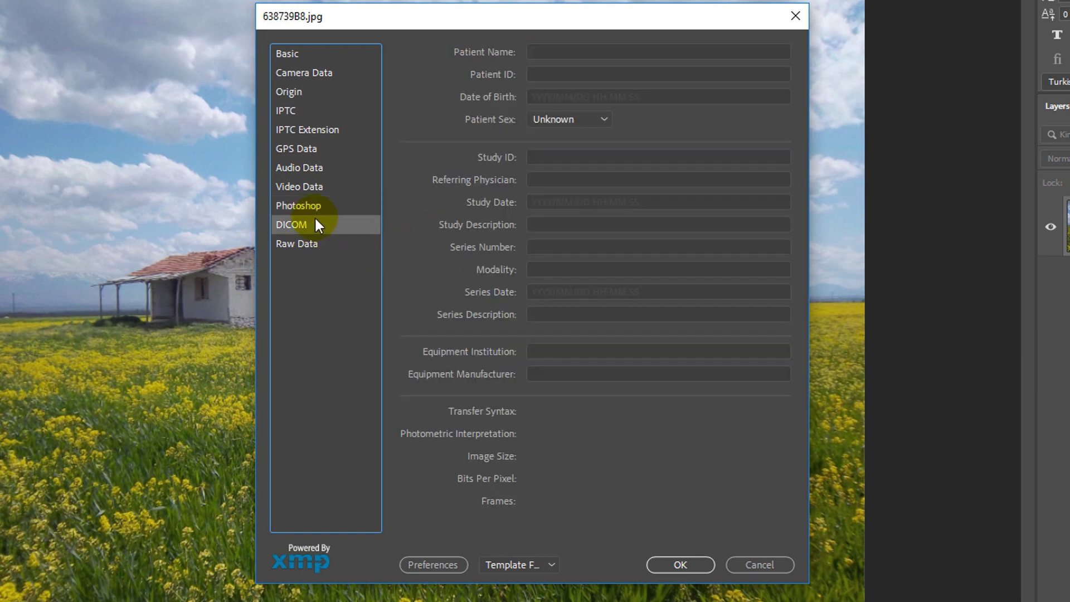
left_click(549, 53)
left_click(568, 78)
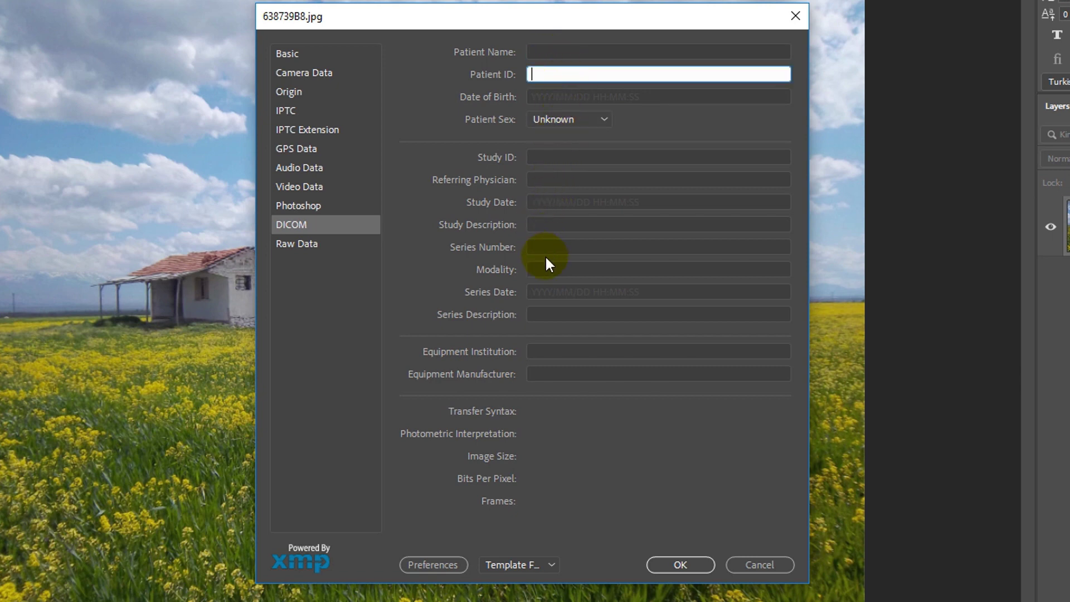
left_click(544, 180)
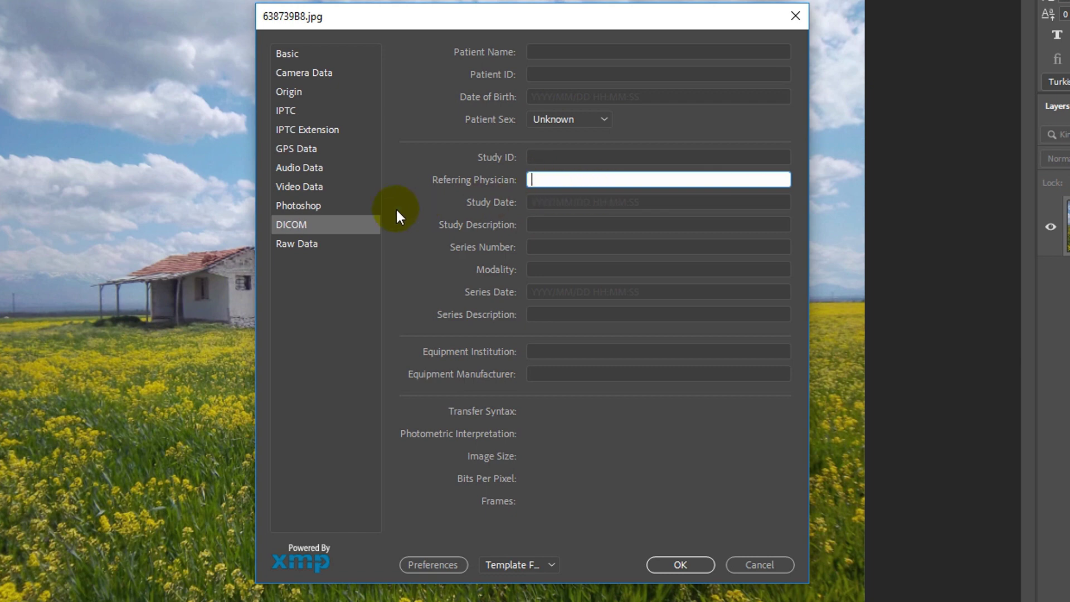
View Raw Data, selecting and scrolling through the photo's full XMP metadata code
left_click(310, 239)
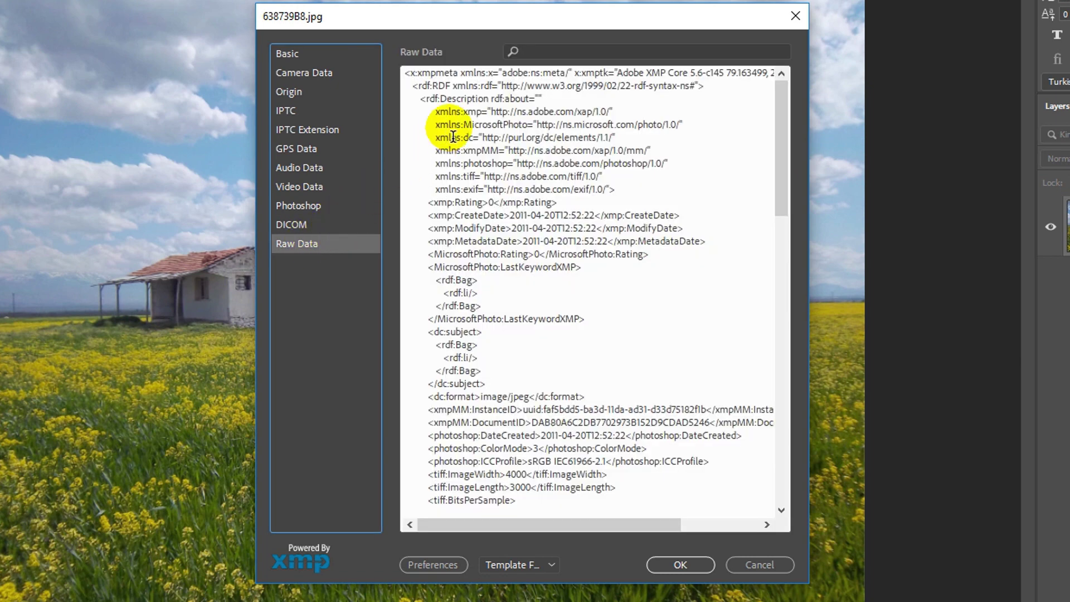
mouse_move(413, 78)
left_mouse_down()
mouse_move(717, 559)
mouse_move(701, 388)
left_mouse_up()
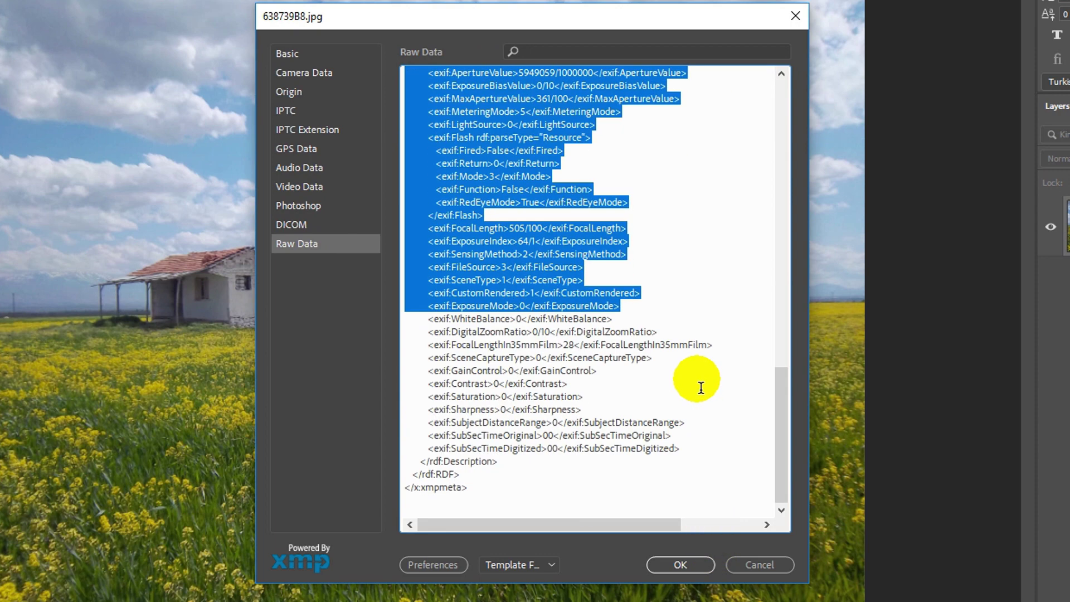
left_click(700, 384)
scroll(681, 378, "up", 5)
scroll(680, 377, "up", 5)
left_click(289, 54)
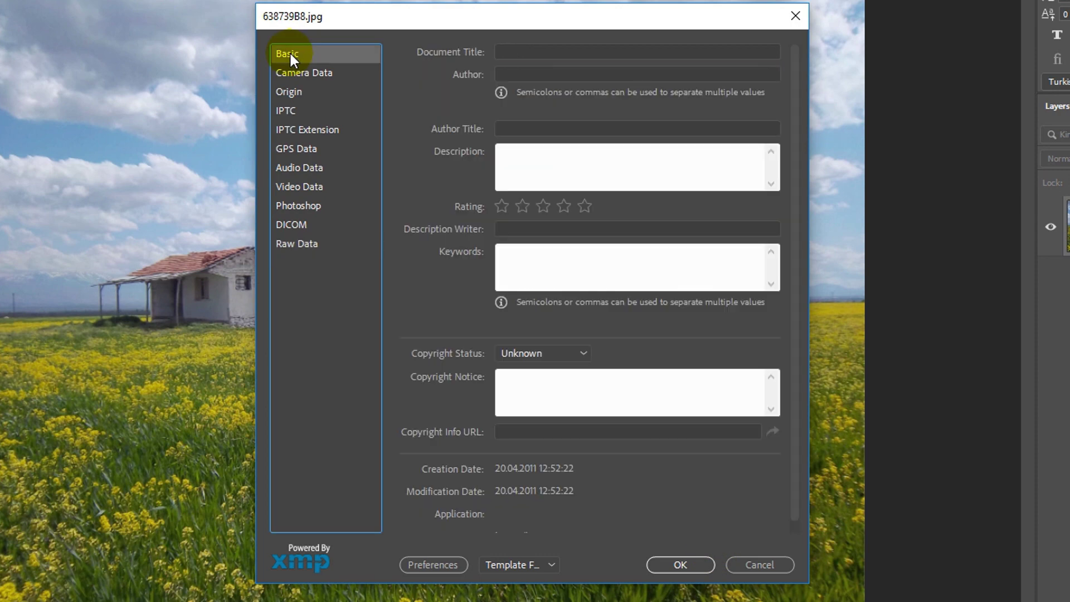
left_click(301, 92)
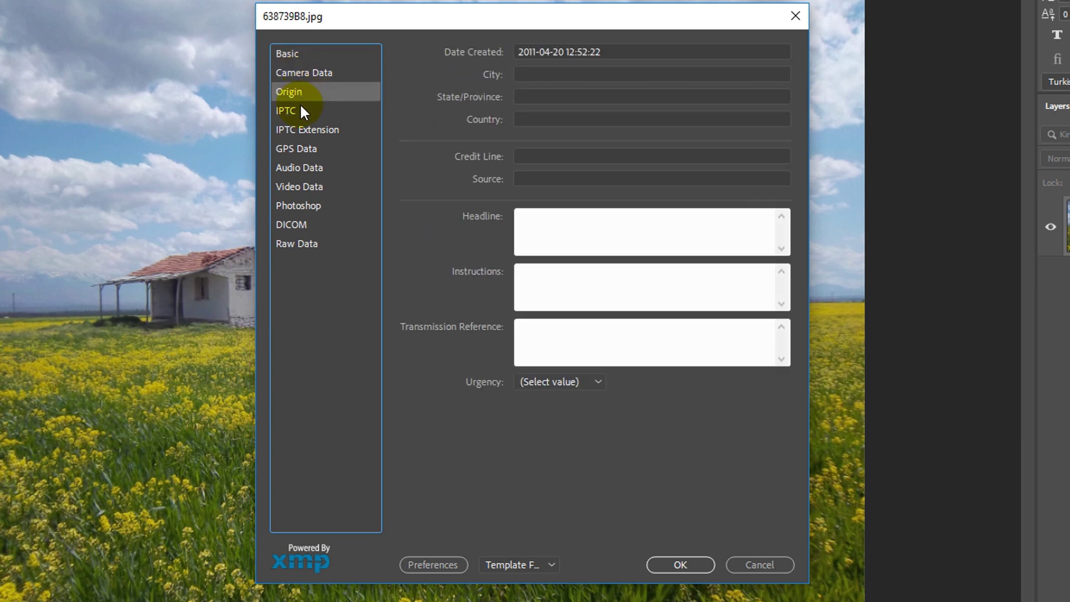
left_click(298, 54)
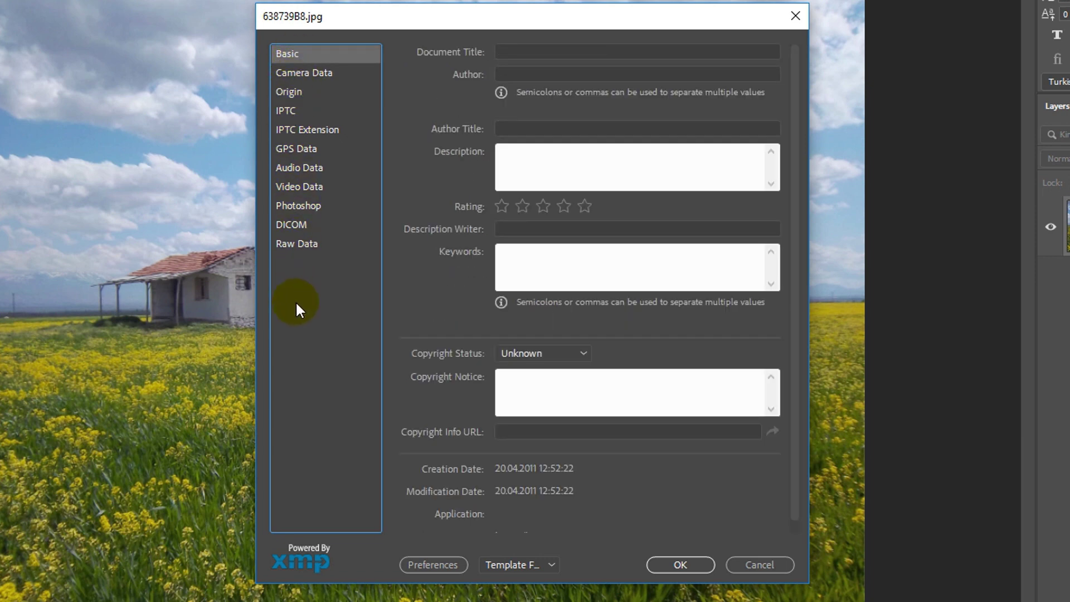